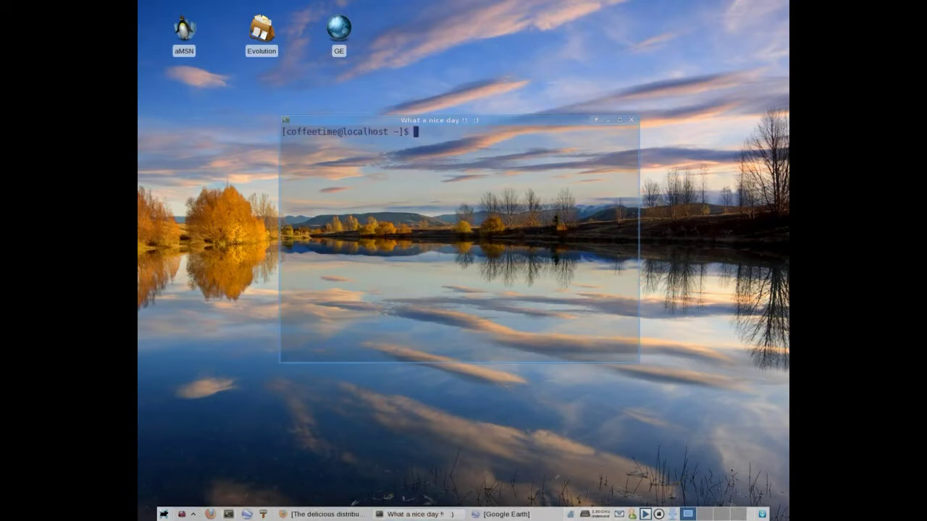
Step: Enter the greeting "Howdy...this is PCLinuxOS XFCE :)" in the terminal and move its window slightly lower
{"action": "type", "text": "Howdy...this is PCLin"}
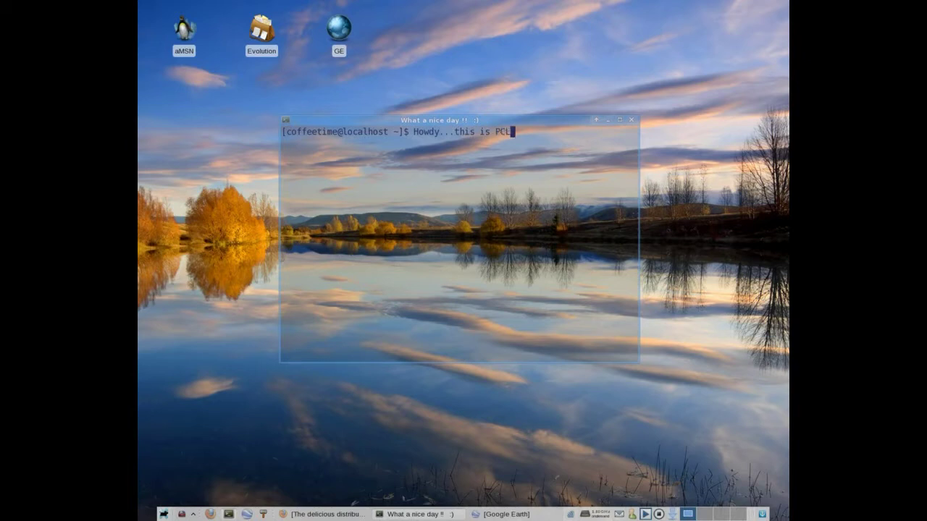
{"action": "type", "text": "uxOS  XFCE   :)"}
{"action": "left_click_drag", "start_coordinate": [439, 120], "coordinate": [428, 153]}
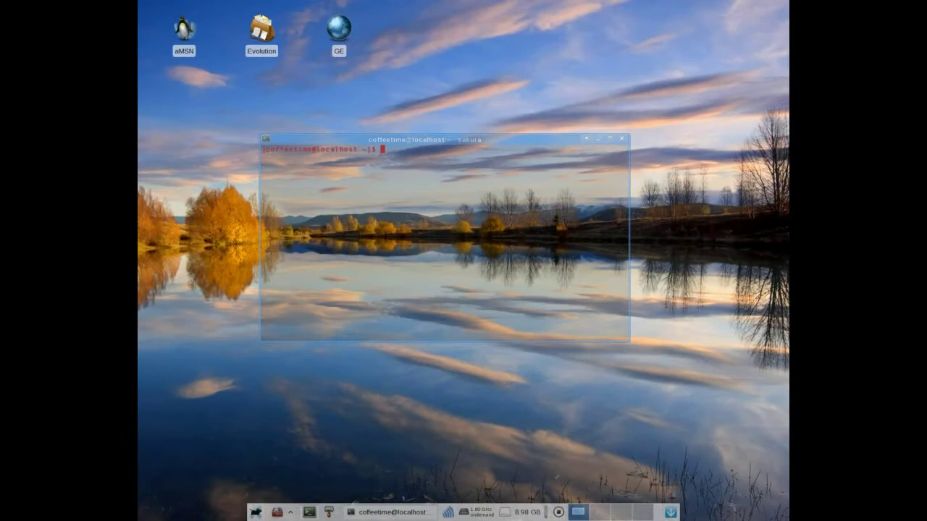
Step: Enter "XFCE - and Fast Cool Exciting... :)" at the prompt of the sakura terminal
{"action": "type", "text": "XFCE -"}
{"action": "type", "text": "and Fast Cool Exciting... :)"}
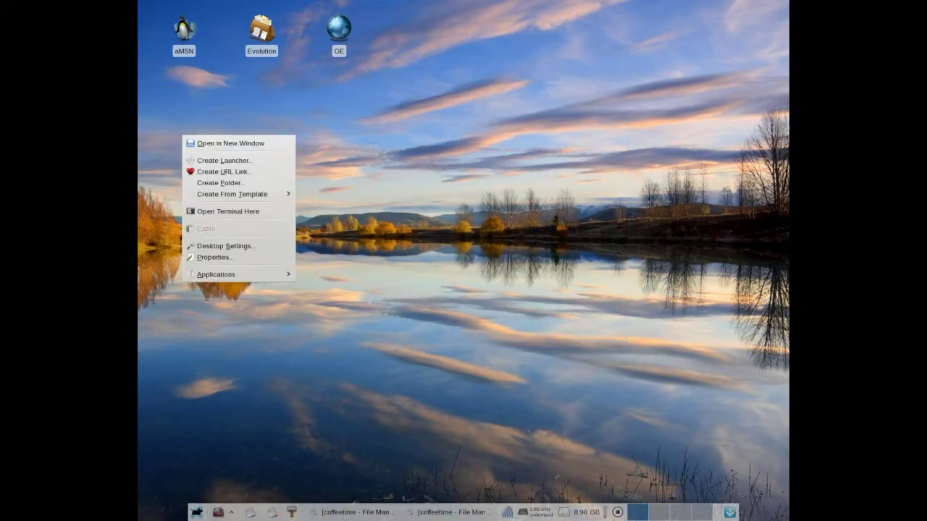
Step: Open the Xfce 4 Settings Manager from the desktop's applications list
{"action": "mouse_move", "coordinate": [216, 275]}
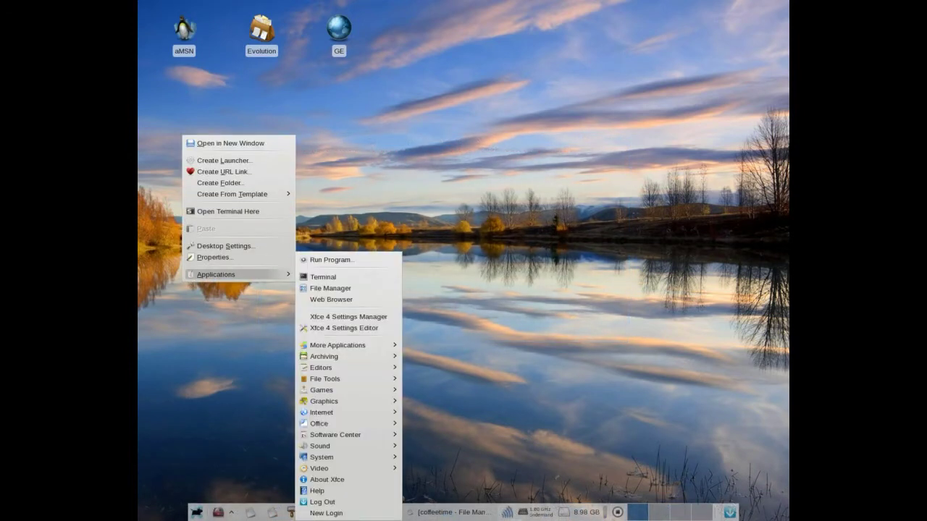
{"action": "left_click", "coordinate": [348, 317]}
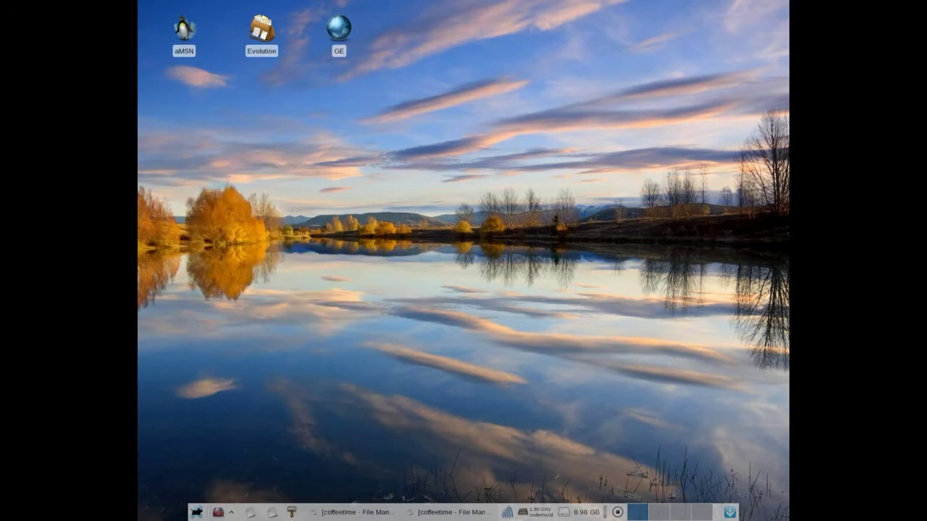
{"action": "left_click_drag", "start_coordinate": [439, 152], "coordinate": [601, 244]}
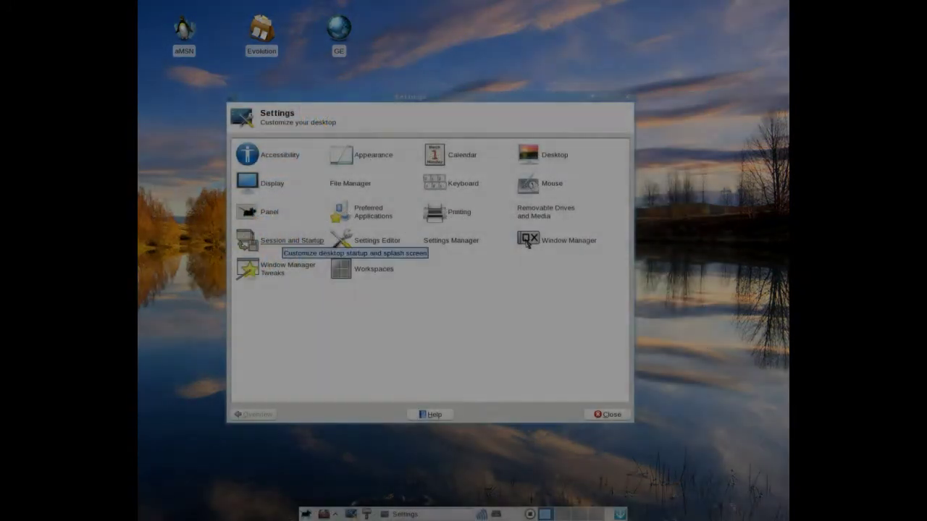
Step: Open the Session and Startup settings and choose the Simple splash screen
{"action": "left_click", "coordinate": [264, 240]}
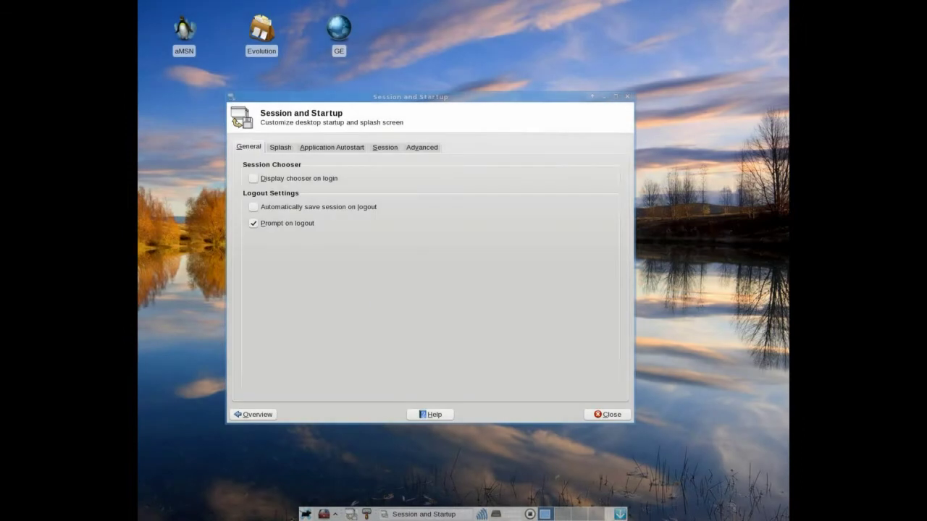
{"action": "left_click", "coordinate": [280, 147]}
{"action": "left_click", "coordinate": [254, 179]}
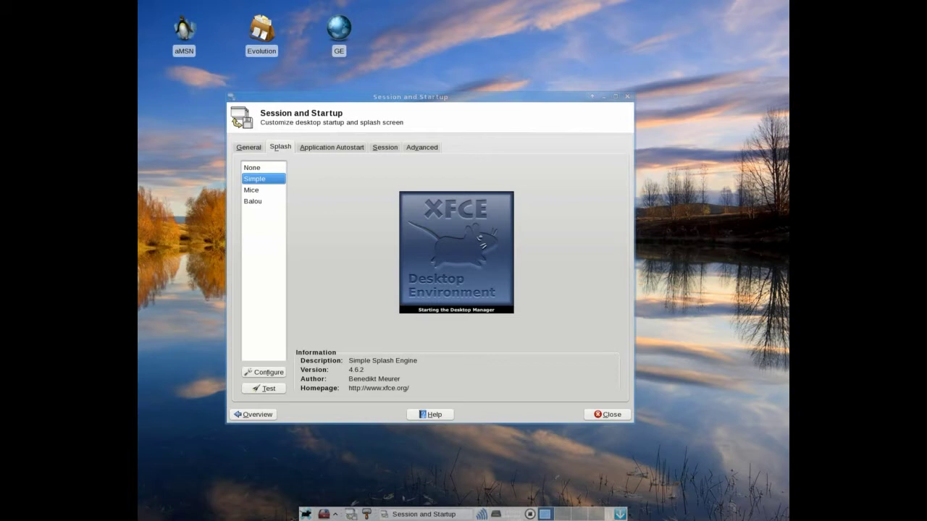
Step: Review the Application Autostart, Session and Advanced settings and return to the settings overview
{"action": "left_click", "coordinate": [332, 147]}
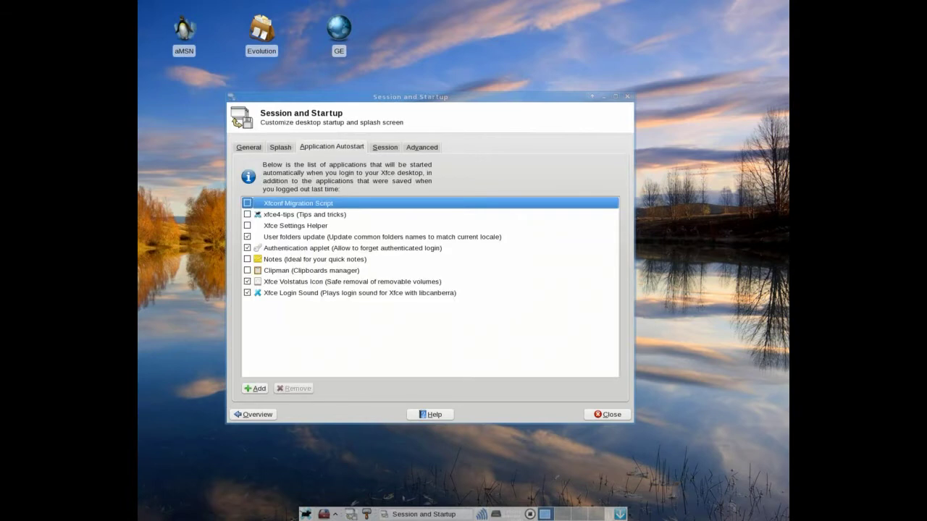
{"action": "left_click", "coordinate": [384, 147]}
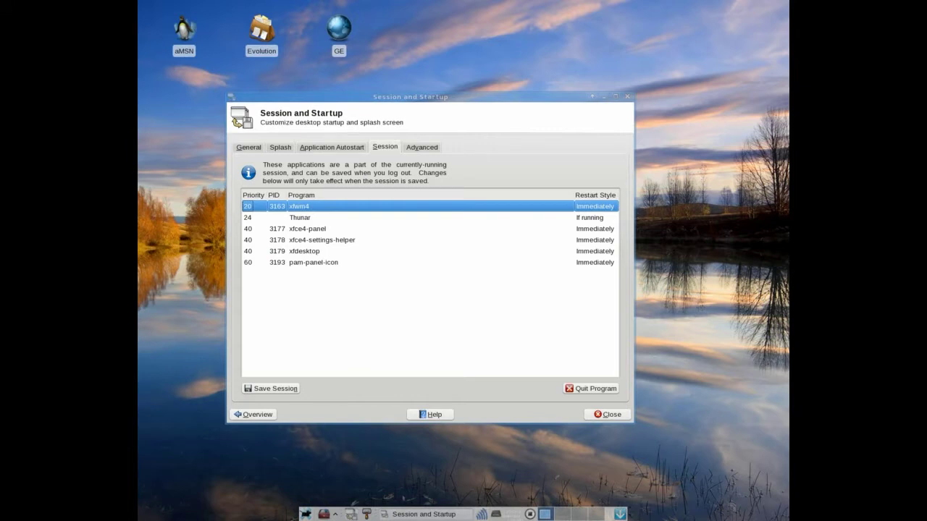
{"action": "left_click", "coordinate": [422, 147]}
{"action": "left_click", "coordinate": [253, 415]}
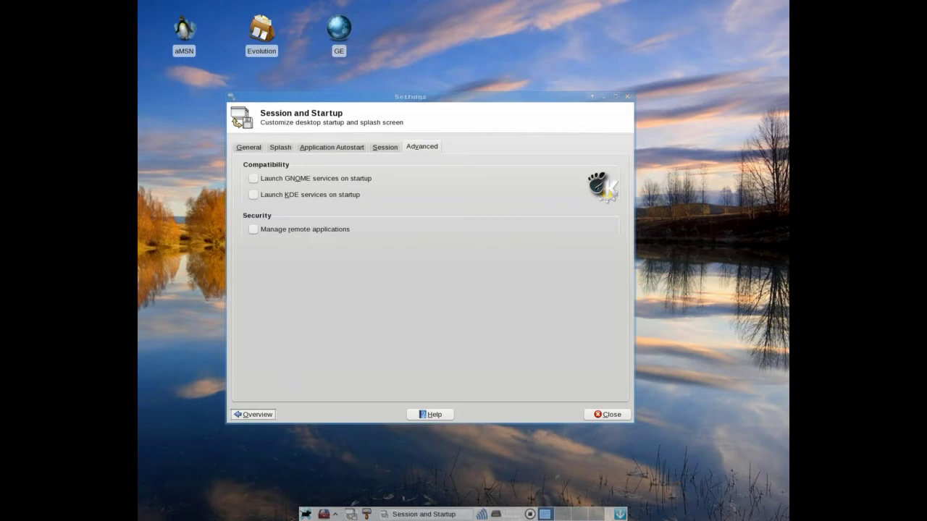
Step: Open Window Manager Tweaks and review the Cycling, Focus, Accessibility, Workspaces and Placement settings
{"action": "left_click", "coordinate": [272, 269]}
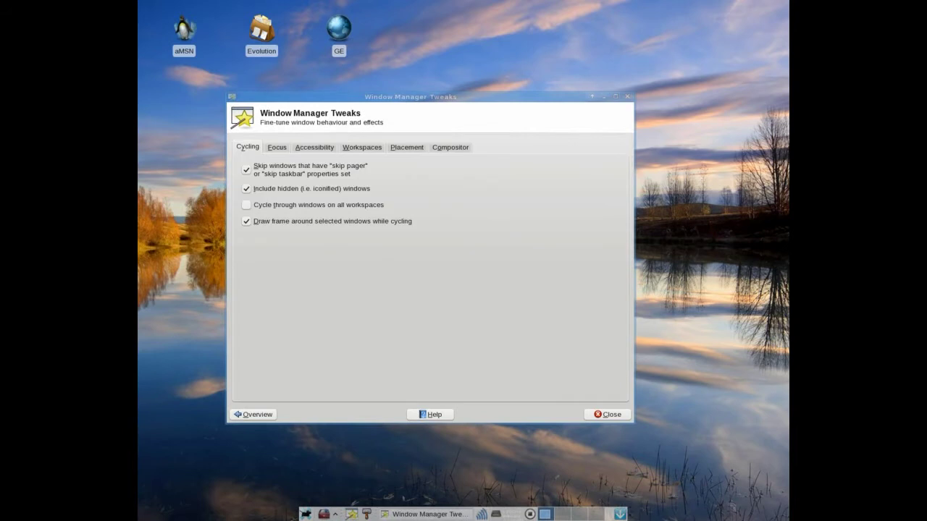
{"action": "left_click", "coordinate": [277, 147]}
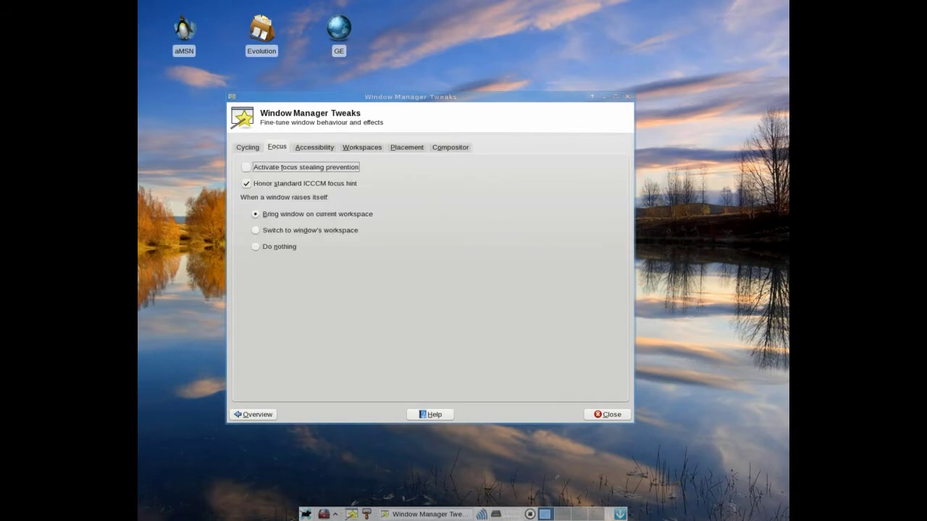
{"action": "key", "text": "alt+a"}
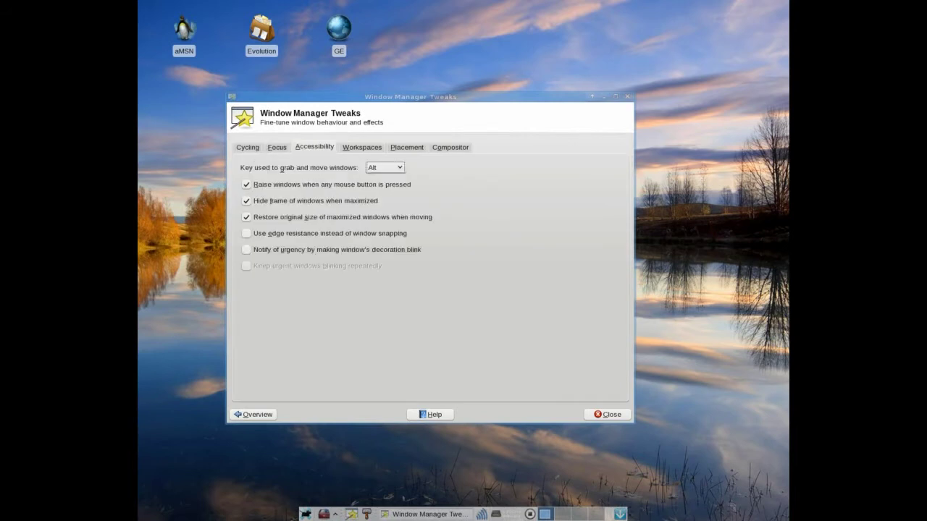
{"action": "key", "text": "alt+w"}
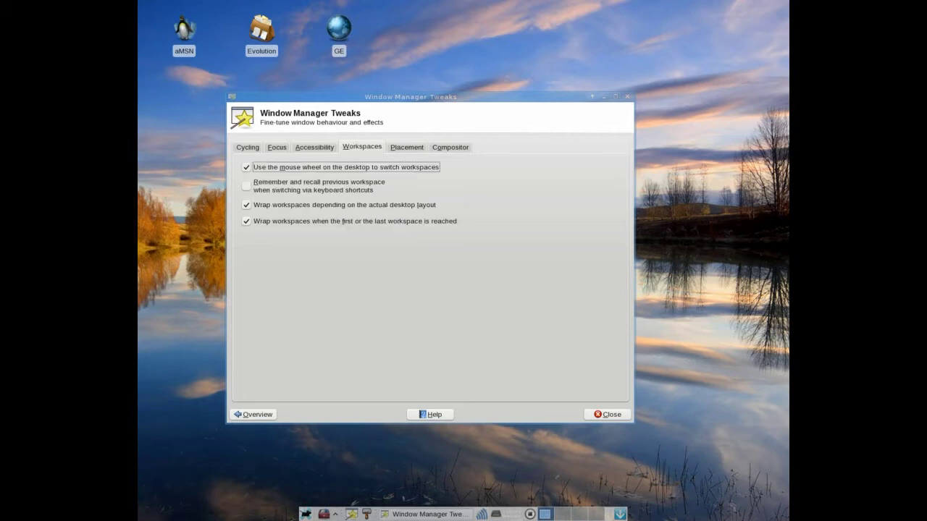
{"action": "key", "text": "alt+p"}
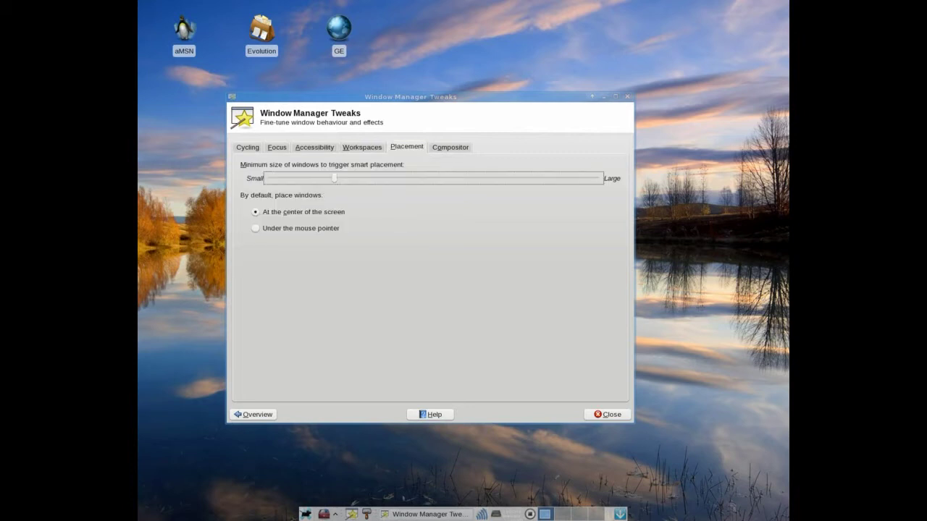
Step: Try more opaque and more transparent levels for the window decorations in the Compositor settings
{"action": "key", "text": "alt+o"}
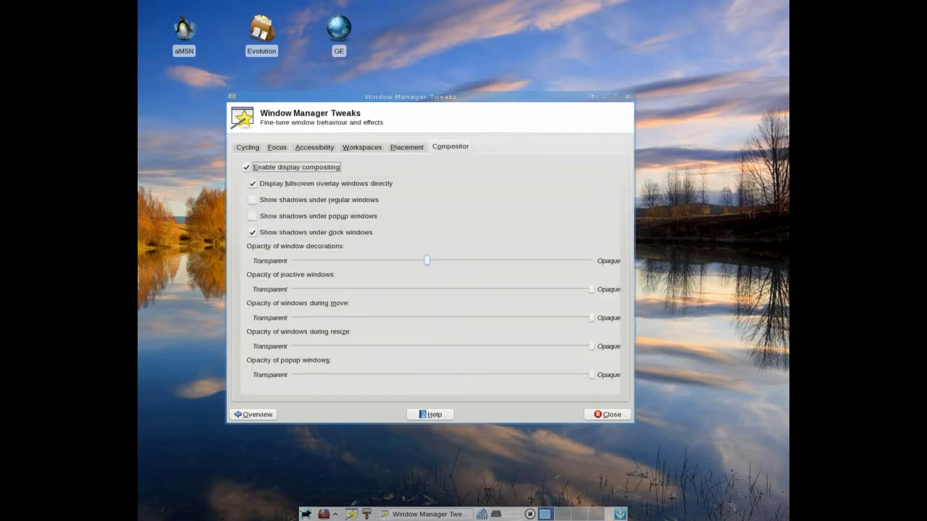
{"action": "key", "text": "alt+y"}
{"action": "key", "text": "Right"}
{"action": "key", "text": "Right"}
{"action": "key", "text": "Right"}
{"action": "key", "text": "Right"}
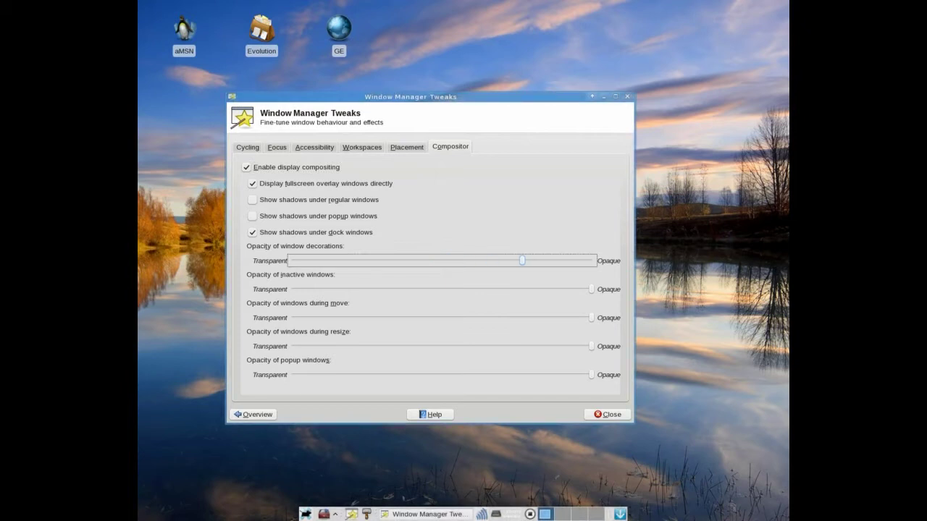
{"action": "key", "text": "Right"}
{"action": "key", "text": "Right"}
{"action": "key", "text": "Left"}
{"action": "key", "text": "Left"}
{"action": "key", "text": "Left"}
{"action": "key", "text": "Left"}
{"action": "key", "text": "Left"}
{"action": "key", "text": "Left"}
{"action": "key", "text": "Left"}
{"action": "key", "text": "Left"}
{"action": "key", "text": "Left"}
{"action": "key", "text": "Right"}
{"action": "key", "text": "Right"}
{"action": "key", "text": "Right"}
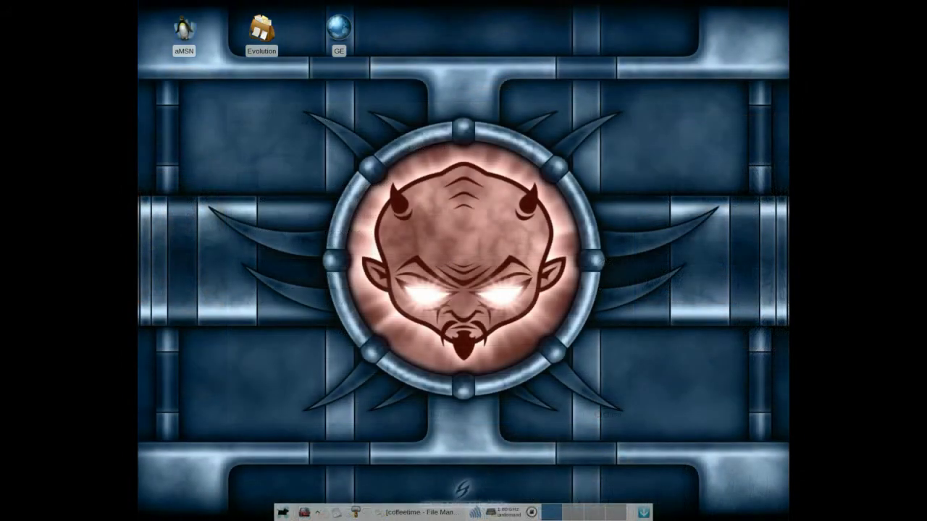
Step: Add the Free Space Checker to the panel and keep its default configuration
{"action": "right_click", "coordinate": [323, 512]}
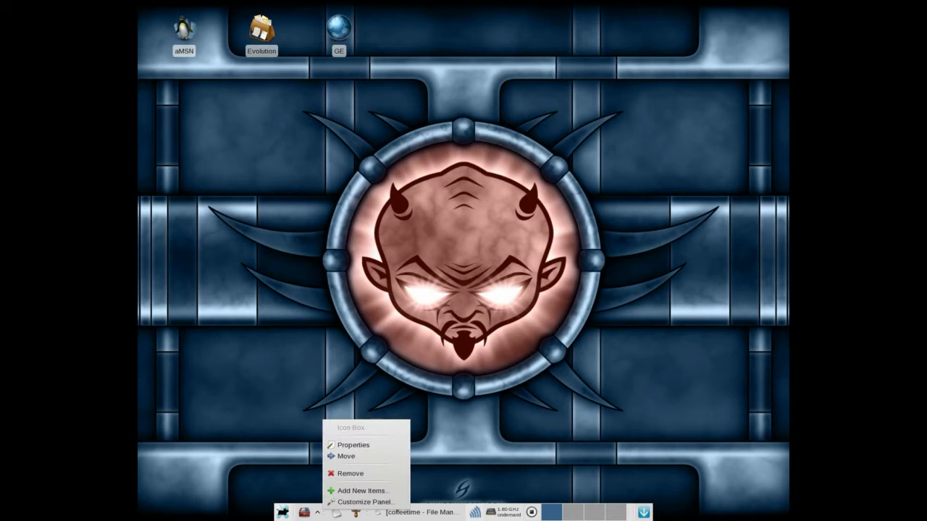
{"action": "left_click", "coordinate": [362, 502]}
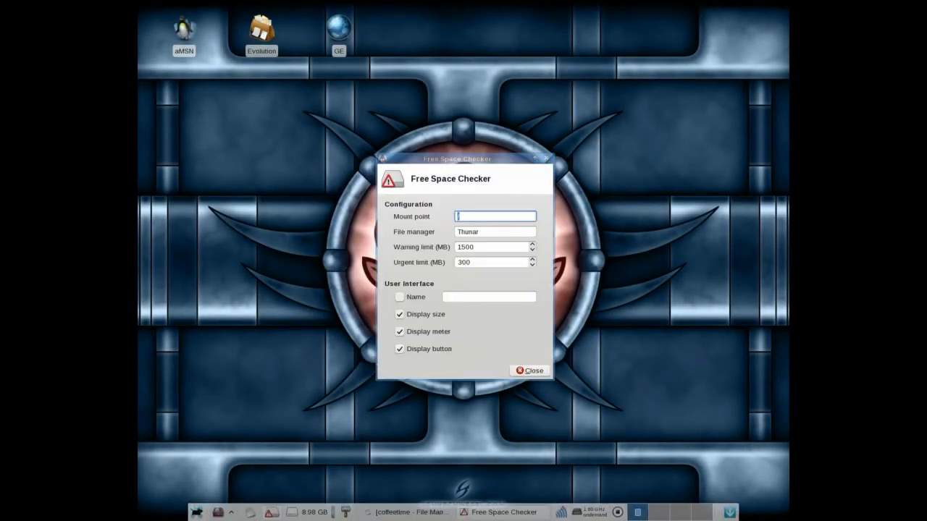
{"action": "left_click", "coordinate": [530, 371]}
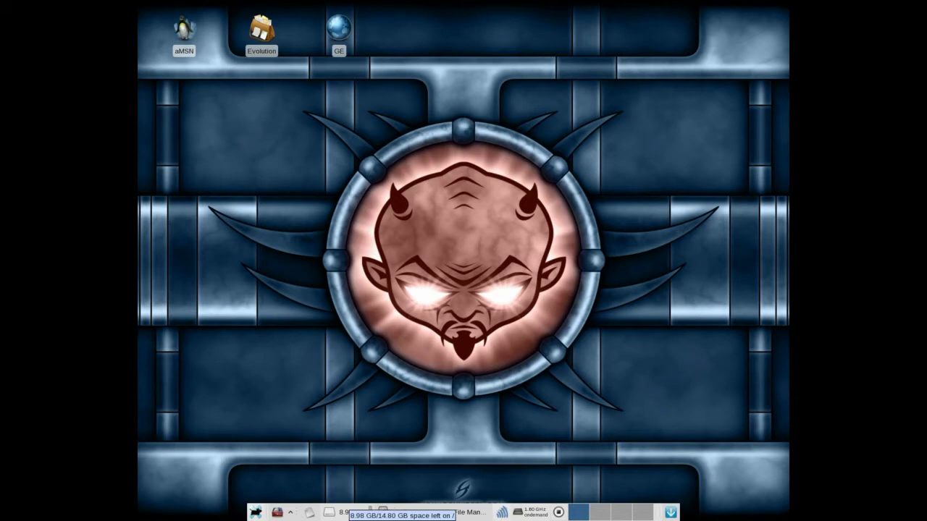
Step: Move the Free Space Checker on the panel to just after the CPU frequency display
{"action": "right_click", "coordinate": [345, 512]}
{"action": "left_click", "coordinate": [369, 462]}
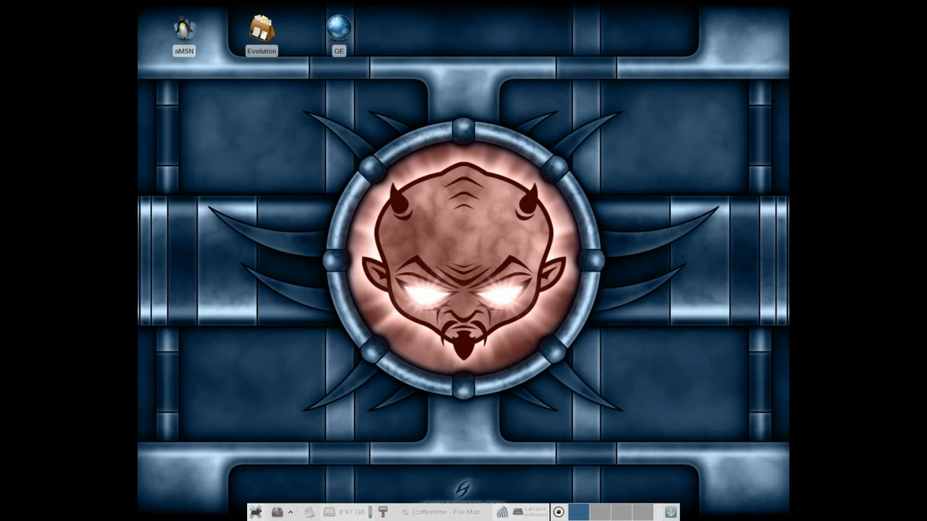
{"action": "left_click", "coordinate": [548, 512]}
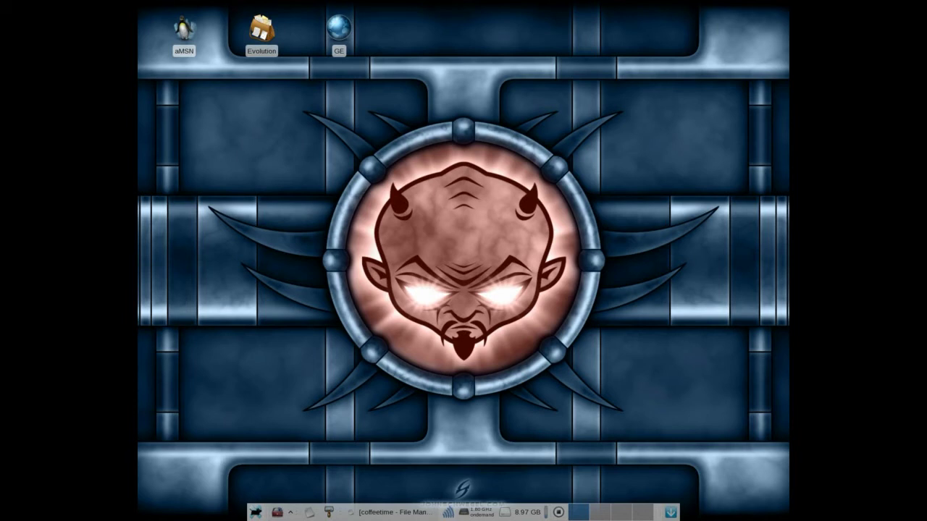
Step: Open the properties of the panel's Sakura launcher and add a new item named Firefox
{"action": "left_click", "coordinate": [291, 513]}
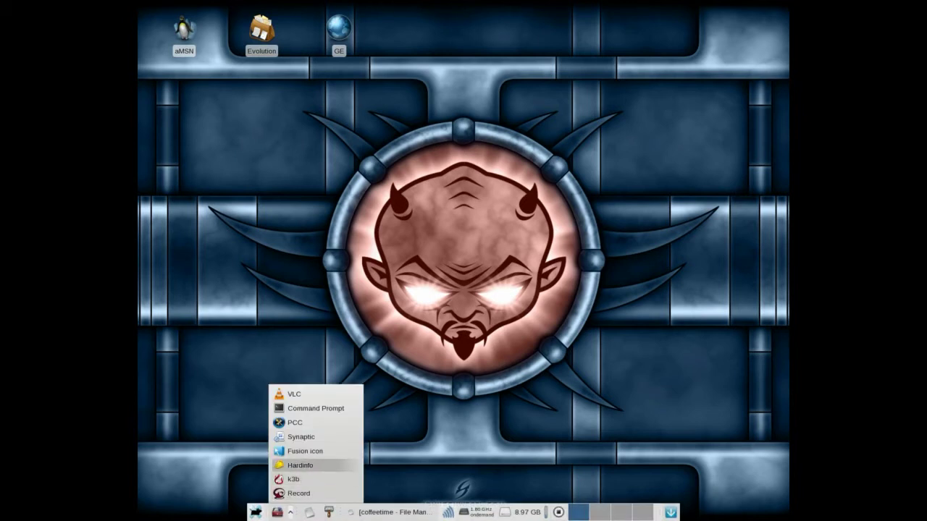
{"action": "left_click", "coordinate": [291, 512]}
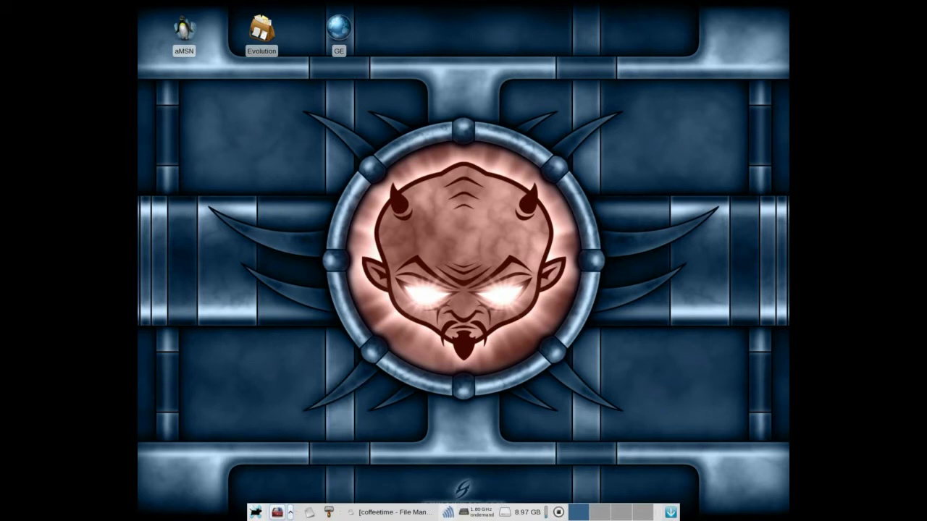
{"action": "right_click", "coordinate": [276, 512]}
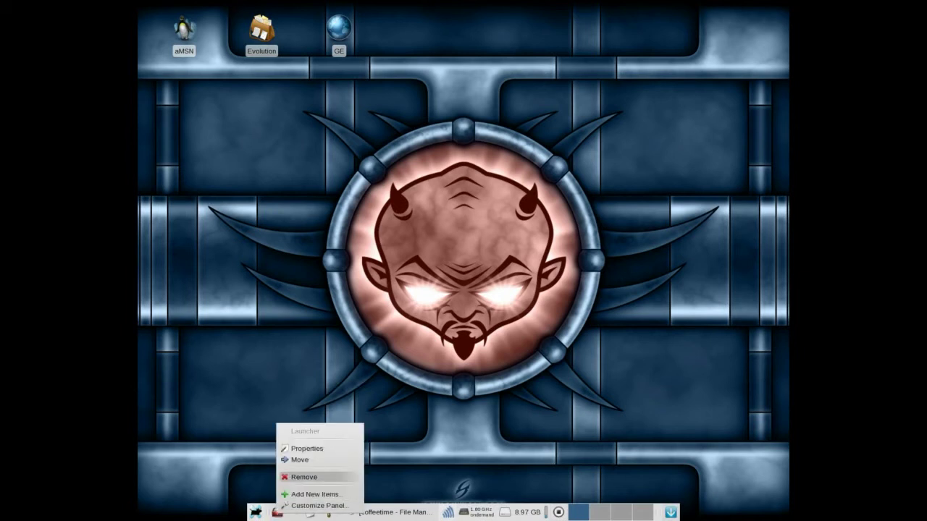
{"action": "left_click", "coordinate": [307, 449]}
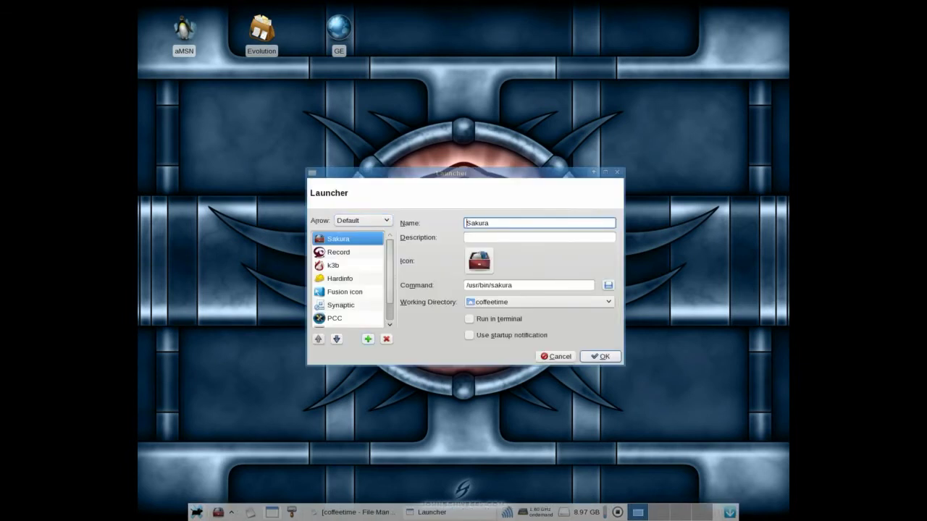
{"action": "left_click", "coordinate": [368, 339]}
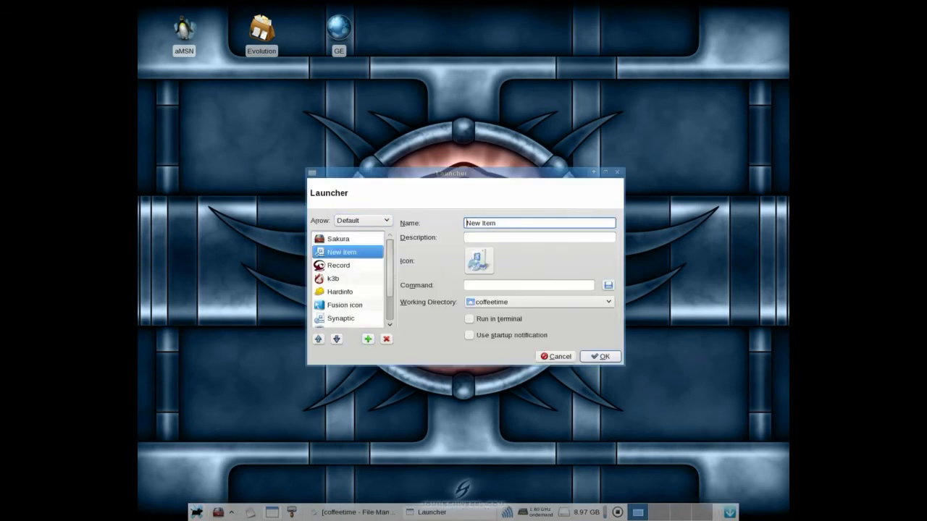
{"action": "key", "text": "ctrl+a"}
{"action": "type", "text": "Firefox"}
Step: Open the icon selection for the Firefox launcher item and maximize its window
{"action": "left_click", "coordinate": [479, 261]}
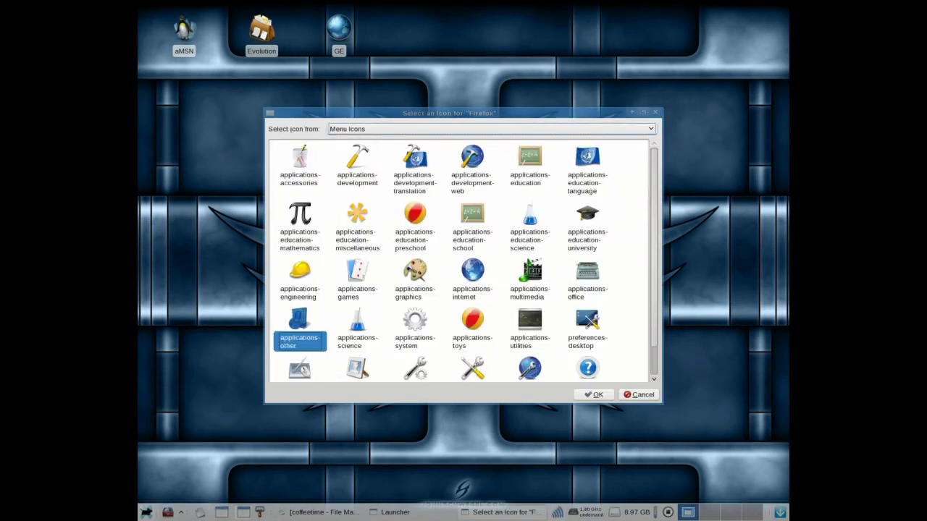
{"action": "left_click", "coordinate": [644, 112]}
{"action": "left_click", "coordinate": [643, 203]}
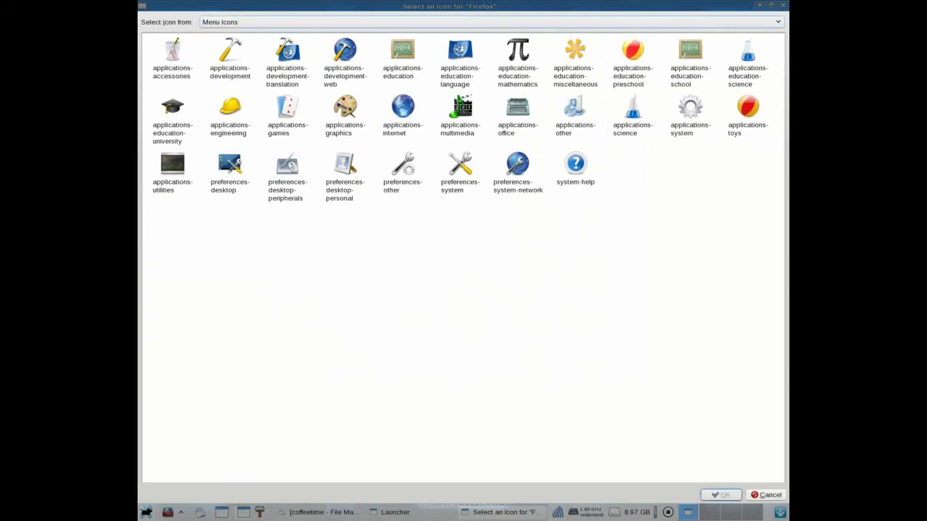
Step: Switch the icon selection from the menu icons to the Action Icons category
{"action": "left_click", "coordinate": [491, 22]}
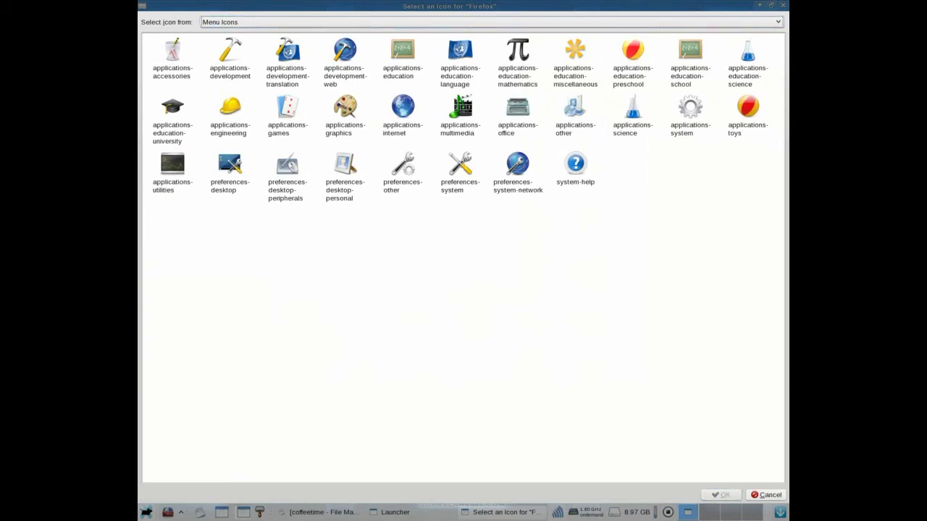
{"action": "left_click", "coordinate": [492, 21]}
{"action": "key", "text": "Up"}
{"action": "key", "text": "Up"}
{"action": "key", "text": "Up"}
{"action": "key", "text": "Up"}
{"action": "key", "text": "Up"}
{"action": "key", "text": "Return"}
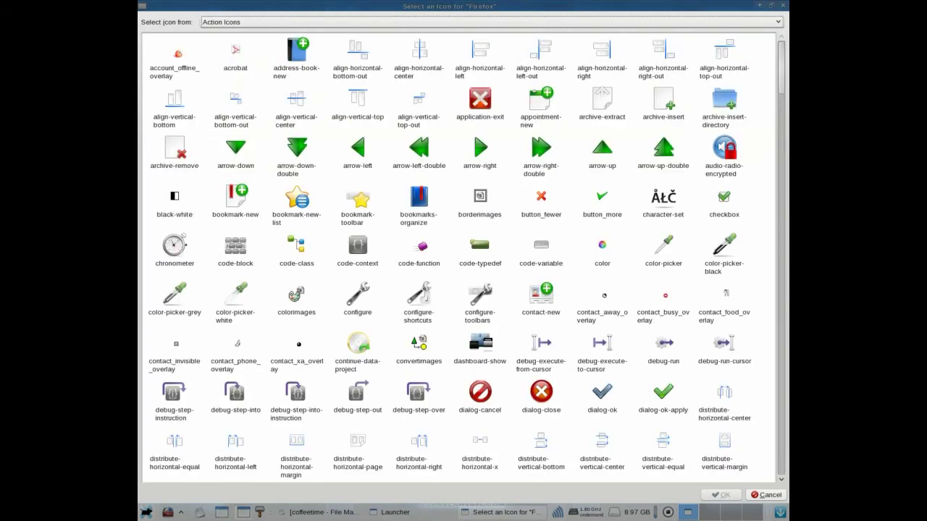
Step: Show the Application Icons category in the icon selection for the Firefox item
{"action": "key", "text": "space"}
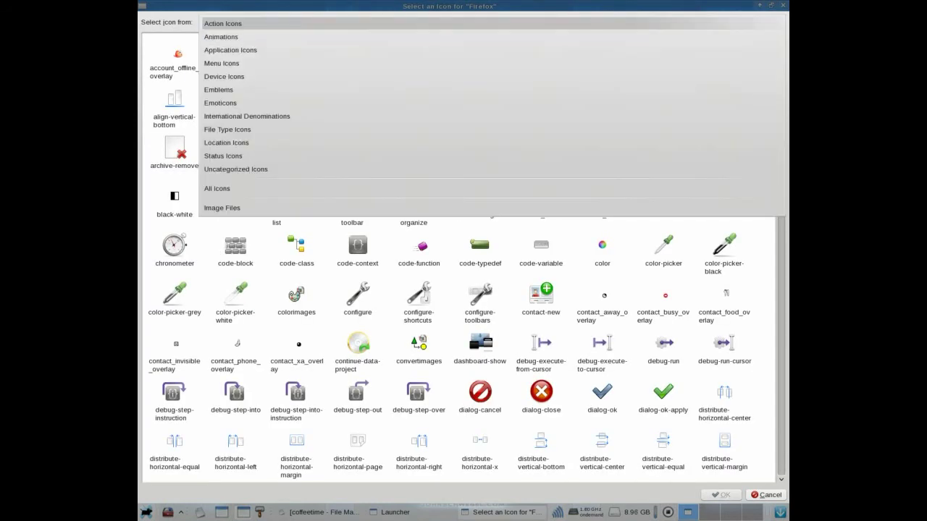
{"action": "key", "text": "Down"}
{"action": "key", "text": "Down"}
{"action": "key", "text": "Up"}
{"action": "key", "text": "Up"}
{"action": "key", "text": "Down"}
{"action": "key", "text": "Down"}
{"action": "key", "text": "Up"}
{"action": "key", "text": "Return"}
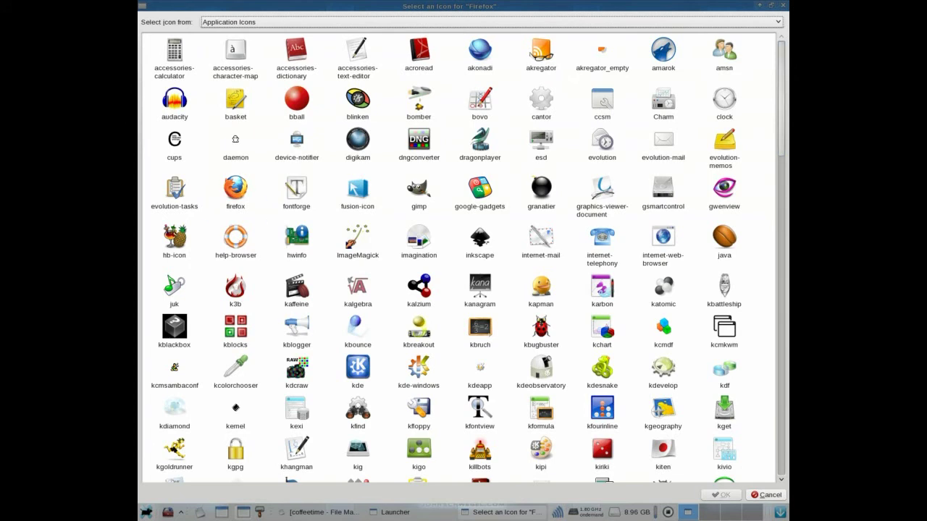
Step: Give the Firefox launcher item the firefox application icon and the command /usr/bin/firefox, and check the saved launcher's item list
{"action": "left_click", "coordinate": [235, 189]}
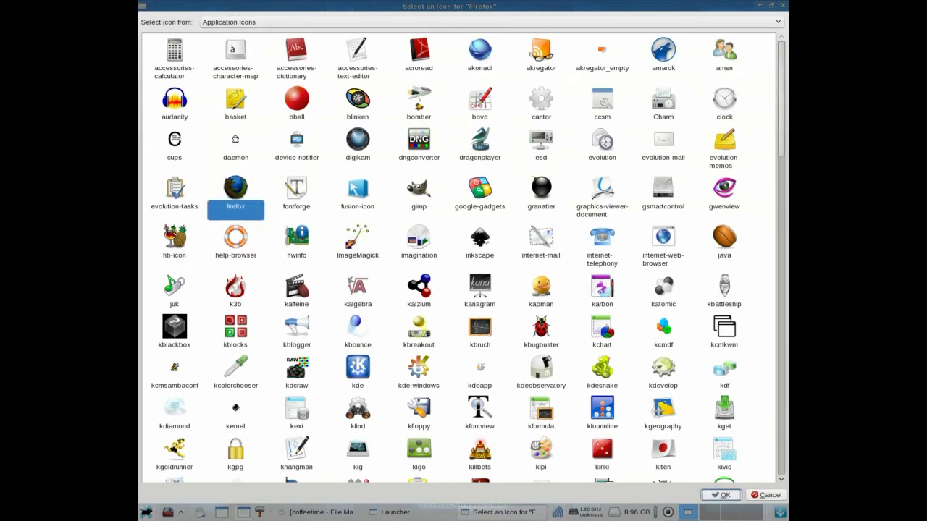
{"action": "key", "text": "Return"}
{"action": "left_click", "coordinate": [516, 285]}
{"action": "type", "text": "/us"}
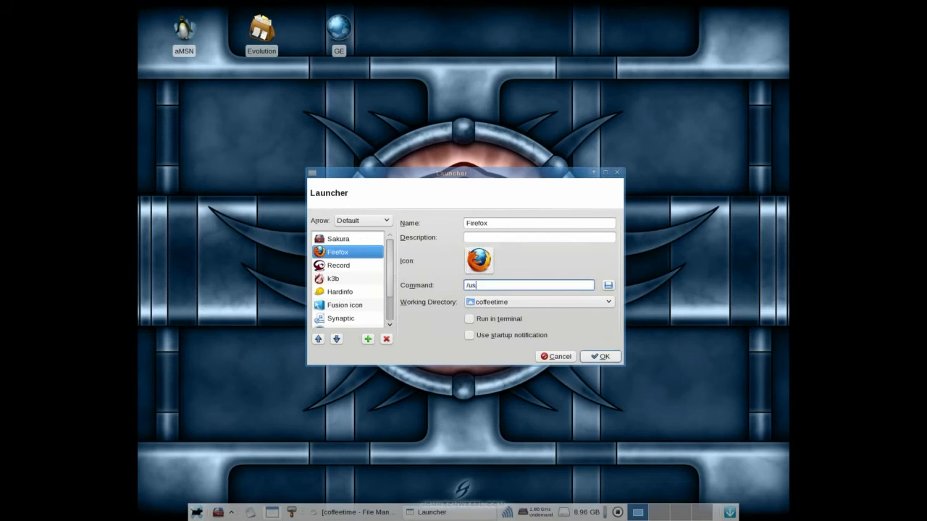
{"action": "type", "text": "r/bin/firefox"}
{"action": "left_click", "coordinate": [601, 357]}
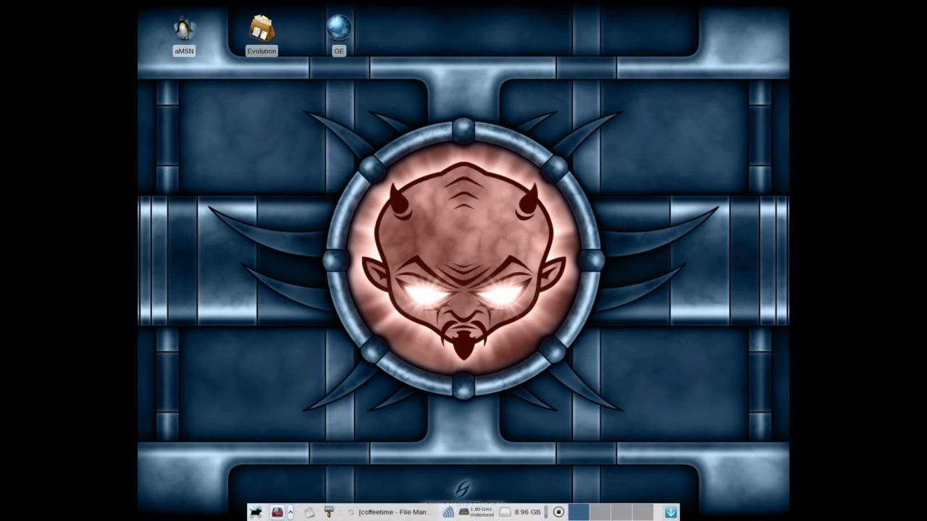
{"action": "left_click", "coordinate": [290, 512]}
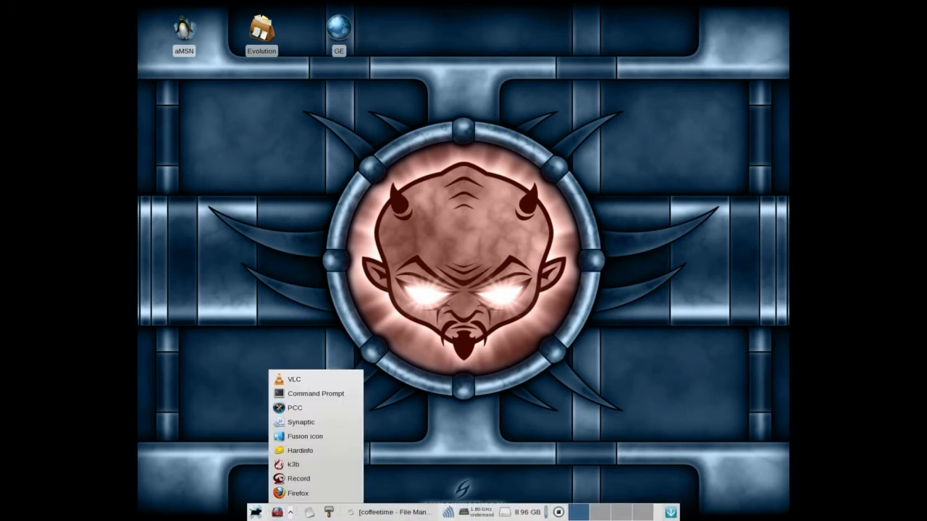
{"action": "key", "text": "Escape"}
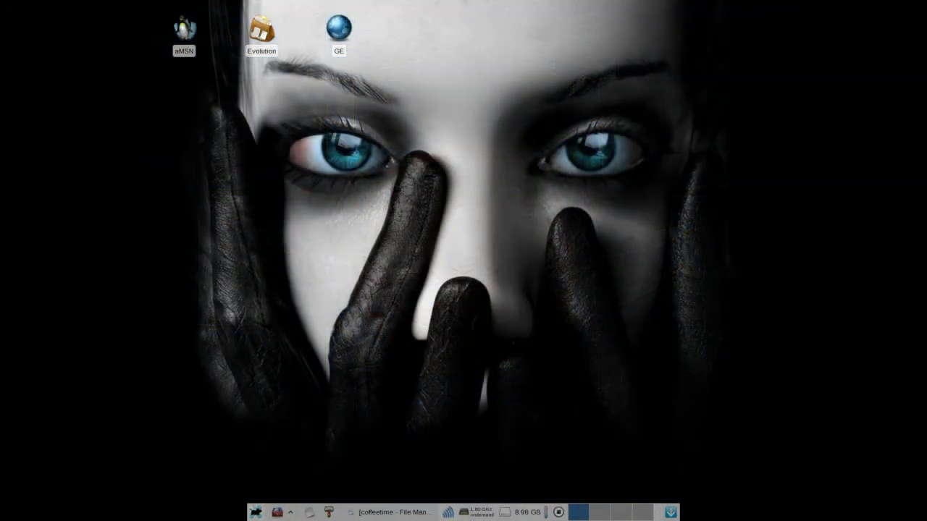
Step: Start the Command Prompt from the panel launcher, move its window to the lower middle of the desktop and run htop
{"action": "left_click", "coordinate": [290, 512]}
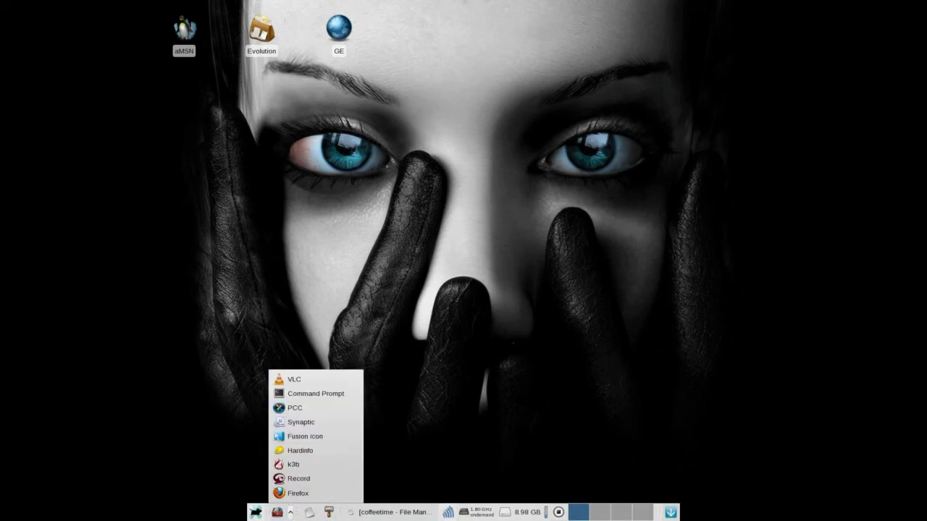
{"action": "left_click", "coordinate": [315, 393]}
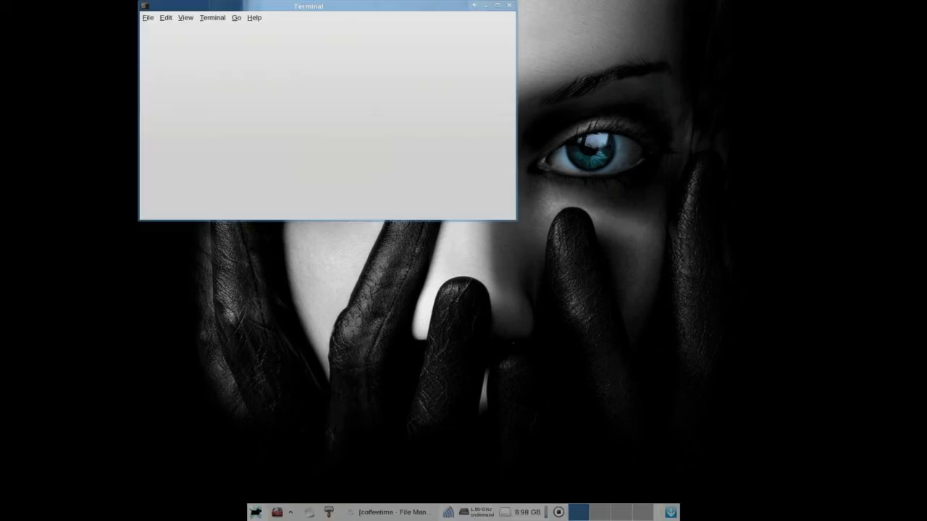
{"action": "left_click_drag", "start_coordinate": [274, 6], "coordinate": [418, 247]}
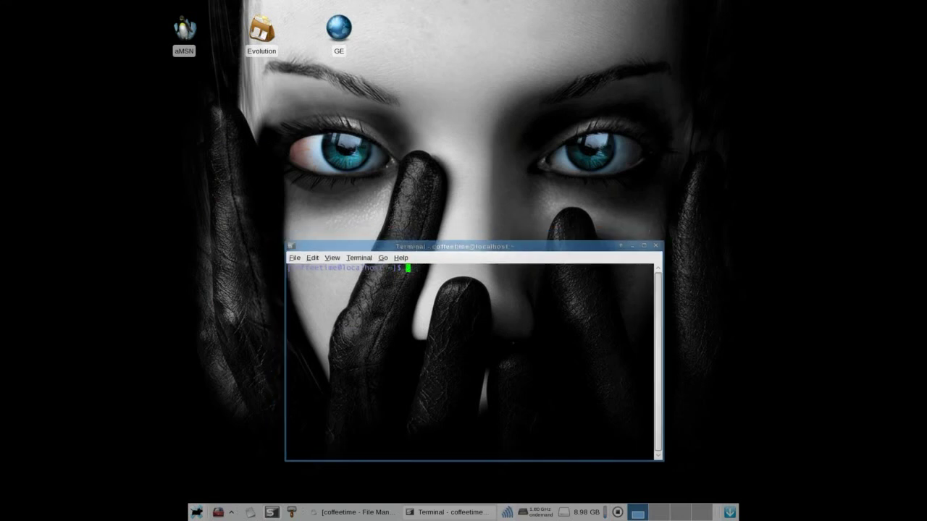
{"action": "type", "text": "htop"}
{"action": "key", "text": "Return"}
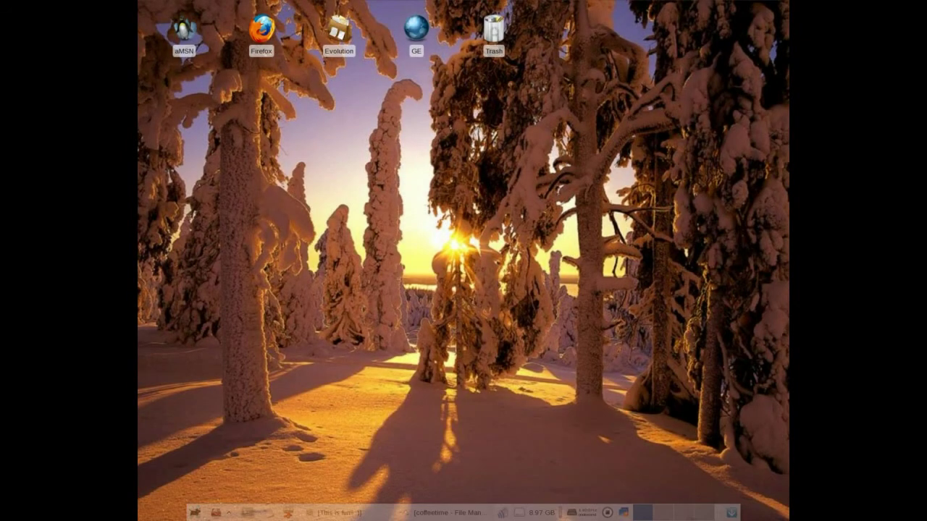
{"action": "left_click", "coordinate": [447, 513]}
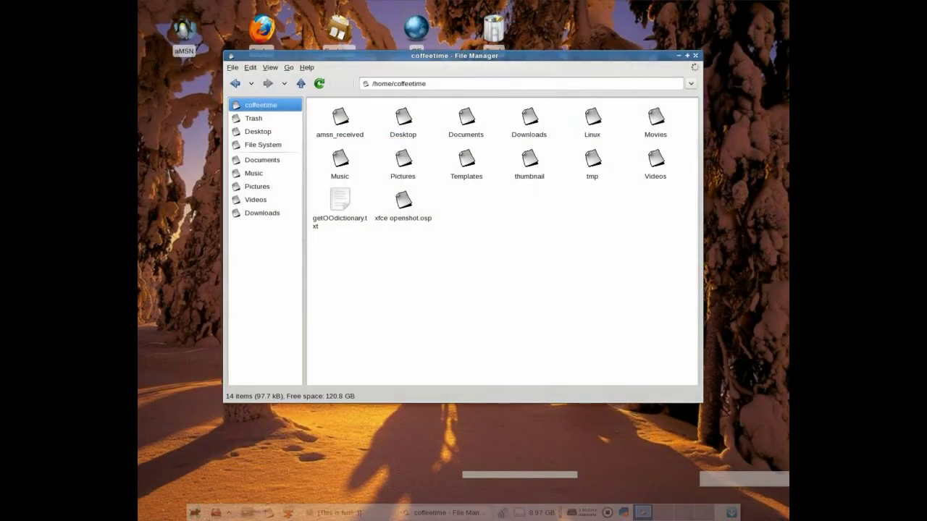
{"action": "left_click", "coordinate": [257, 187]}
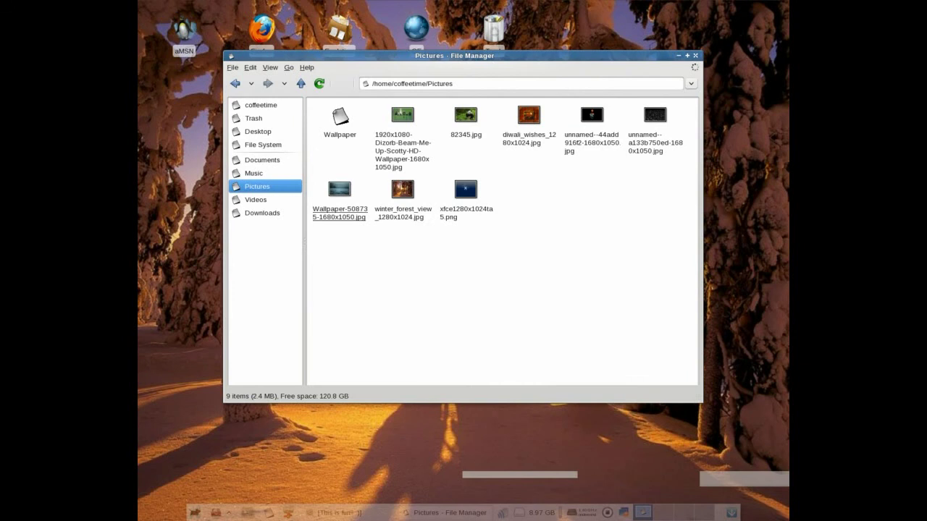
{"action": "right_click", "coordinate": [338, 181]}
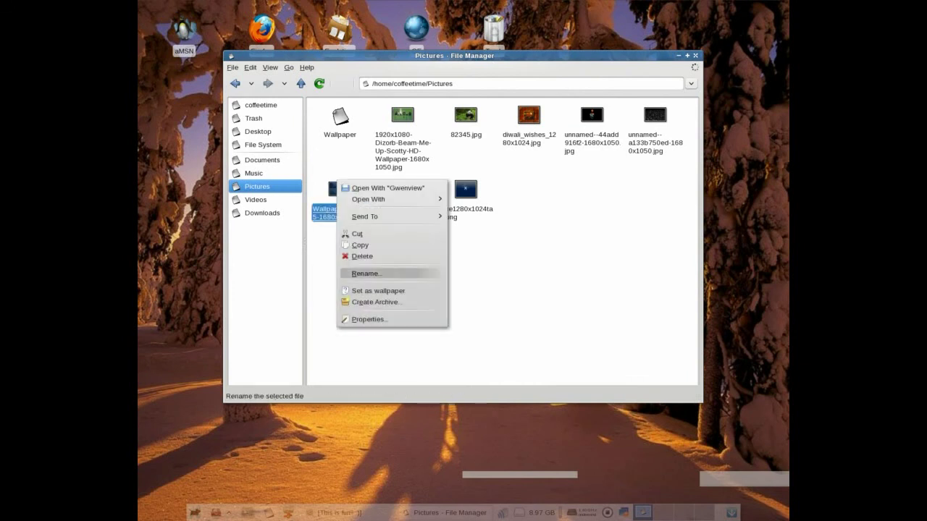
{"action": "left_click", "coordinate": [378, 291]}
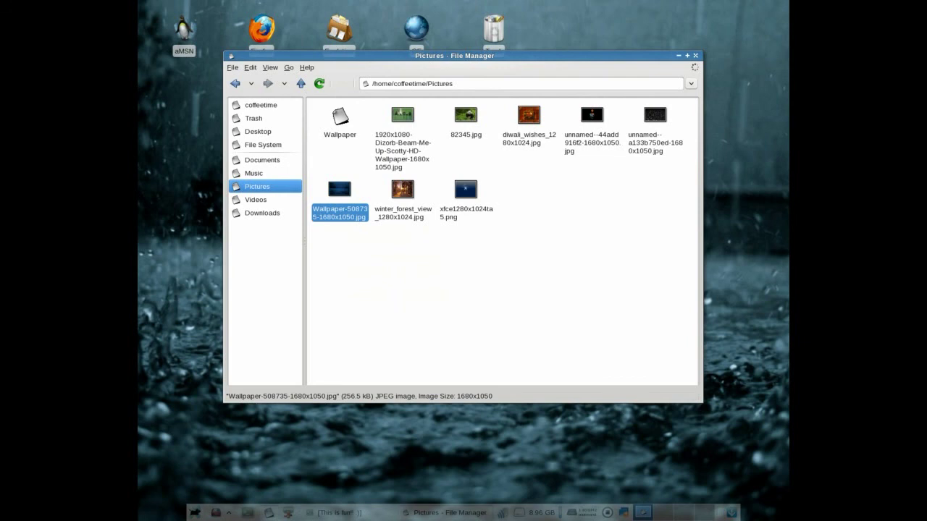
{"action": "left_click", "coordinate": [695, 55]}
Step: Open a terminal in the Desktop folder and move its window down to the middle of the desktop
{"action": "right_click", "coordinate": [171, 135]}
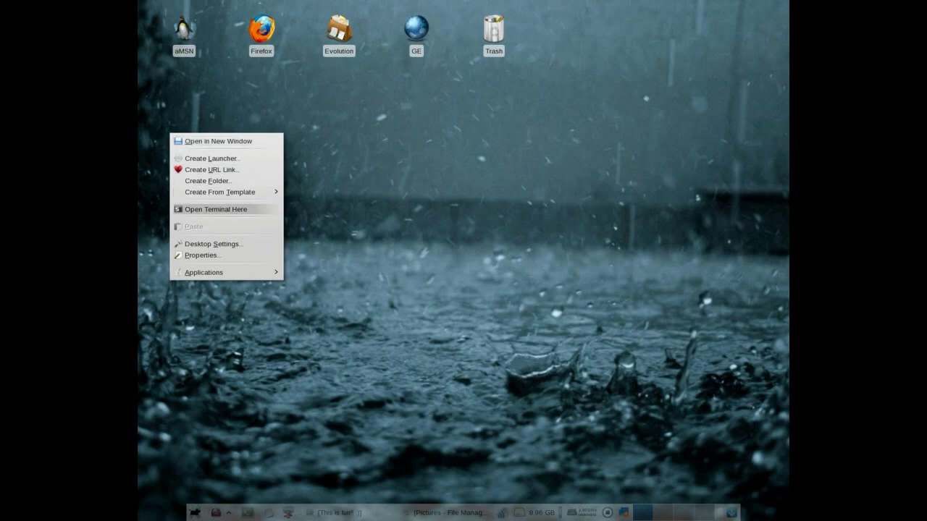
{"action": "left_click", "coordinate": [216, 209]}
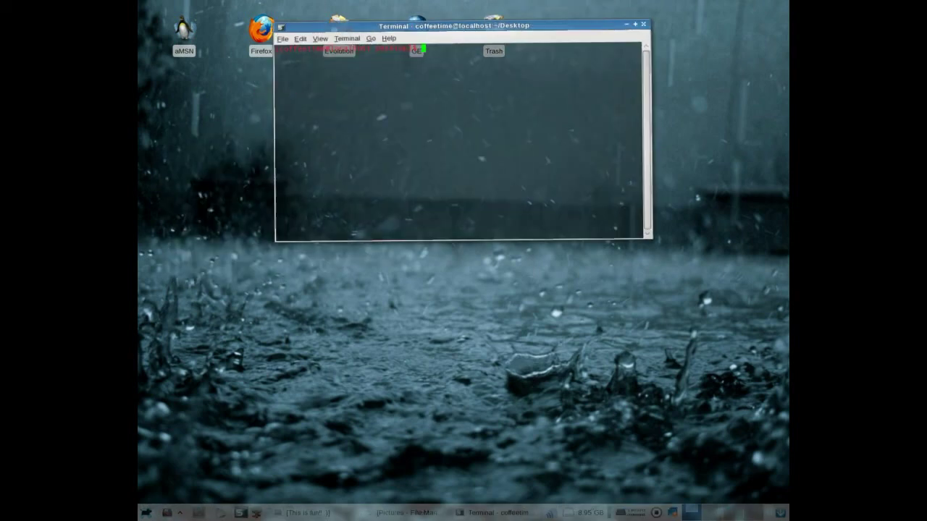
{"action": "left_click_drag", "start_coordinate": [495, 26], "coordinate": [493, 152]}
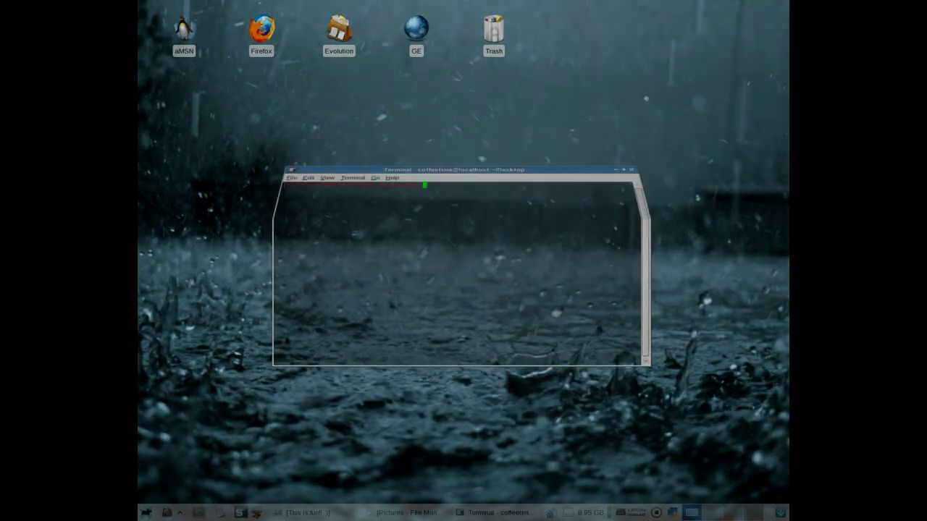